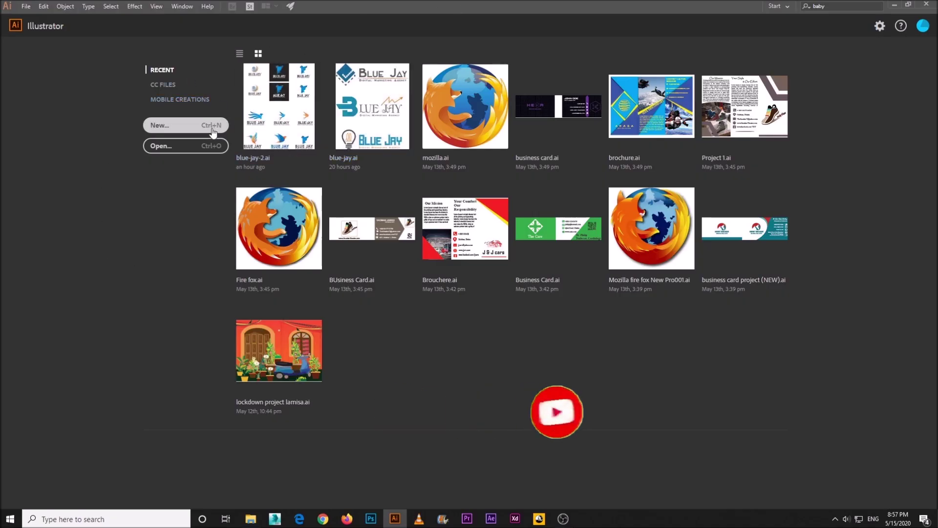
- Create a new 1366×768 px document
{"action": "left_click", "coordinate": [210, 125]}
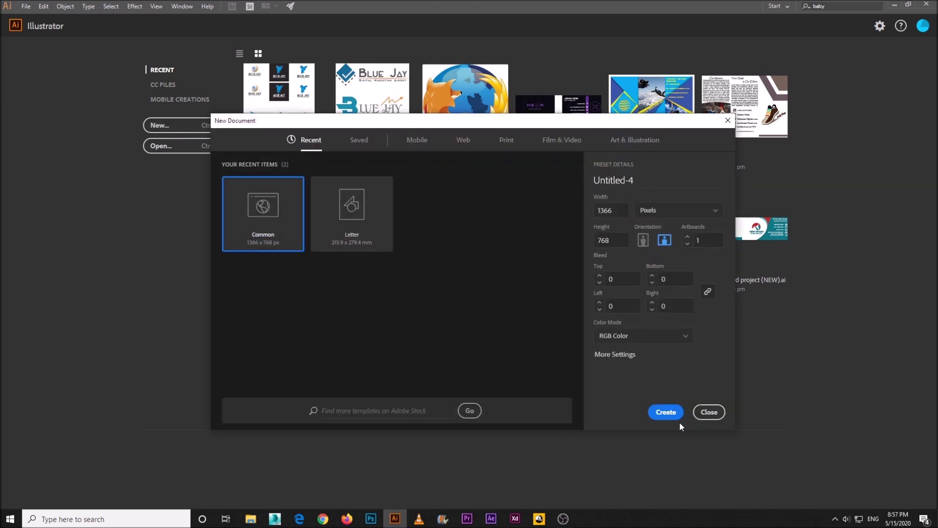
{"action": "left_click", "coordinate": [666, 412]}
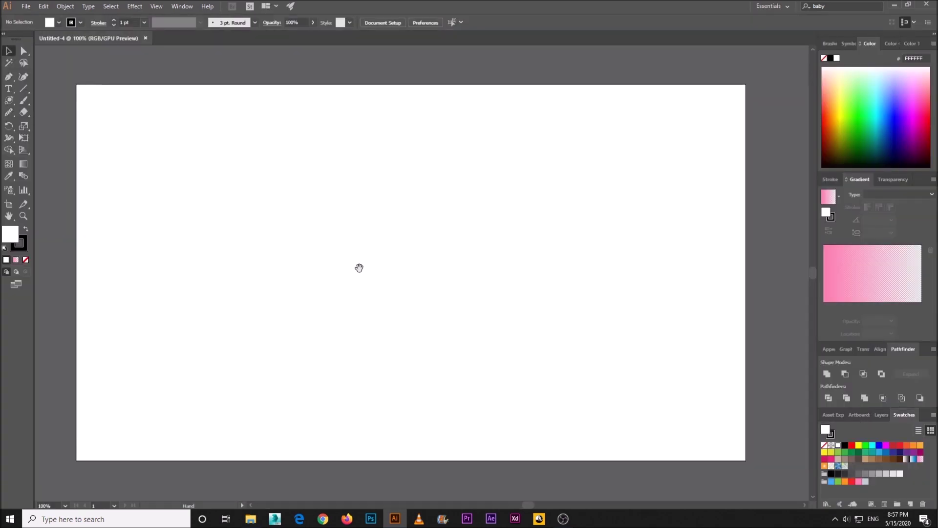
{"action": "left_click", "coordinate": [9, 100]}
{"action": "left_click", "coordinate": [46, 98]}
- Cover the artboard with a black rectangle, nudge it into place and lock it
{"action": "left_click_drag", "start_coordinate": [76, 85], "coordinate": [746, 459]}
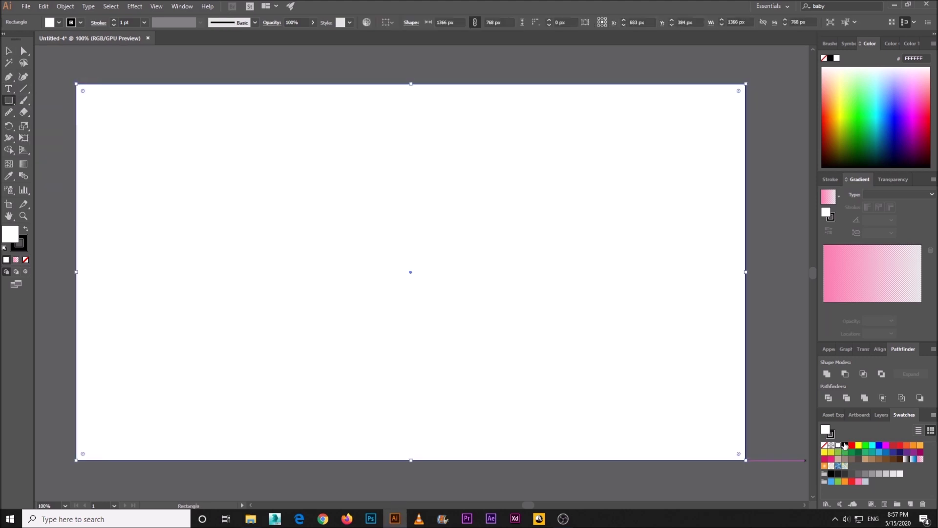
{"action": "left_click", "coordinate": [845, 444]}
{"action": "left_click", "coordinate": [9, 49]}
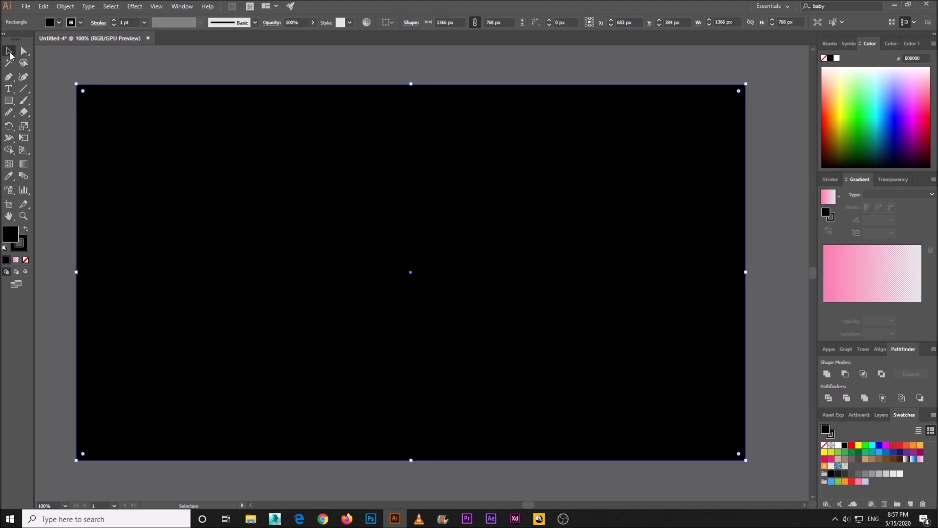
{"action": "key", "text": "ctrl+2"}
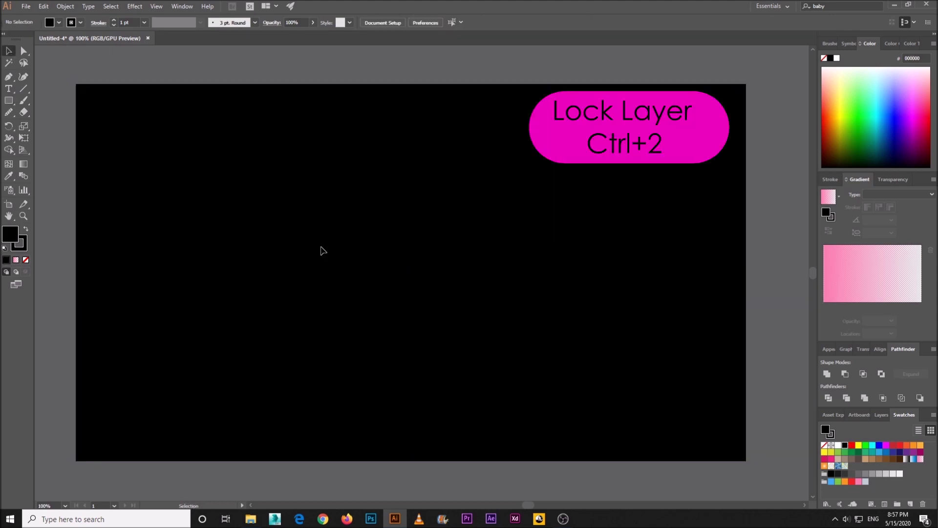
{"action": "left_click_drag", "start_coordinate": [314, 244], "coordinate": [326, 247]}
{"action": "key", "text": "ctrl+2"}
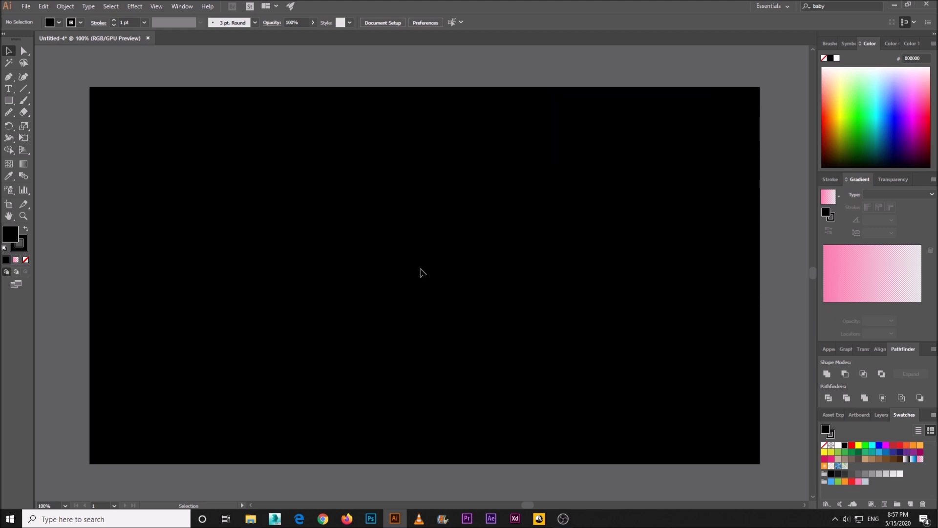
{"action": "left_click", "coordinate": [6, 101]}
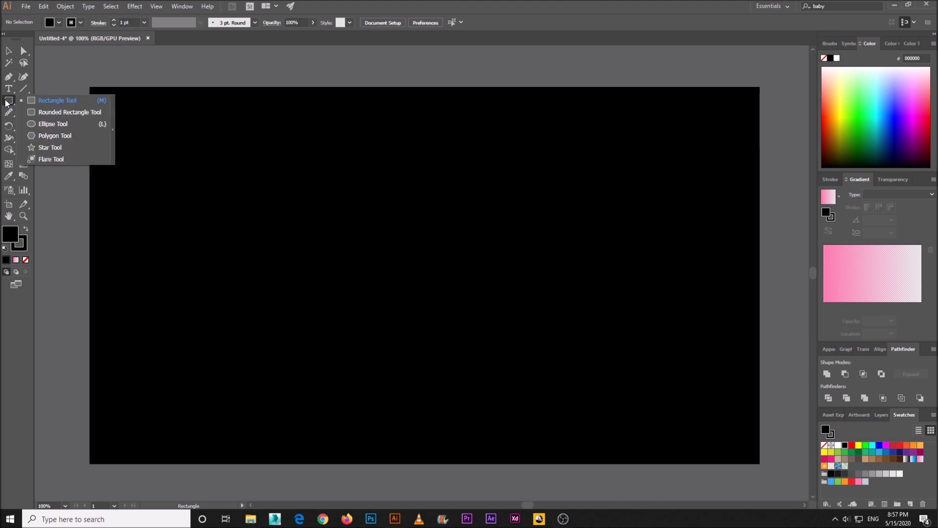
{"action": "left_click", "coordinate": [66, 158]}
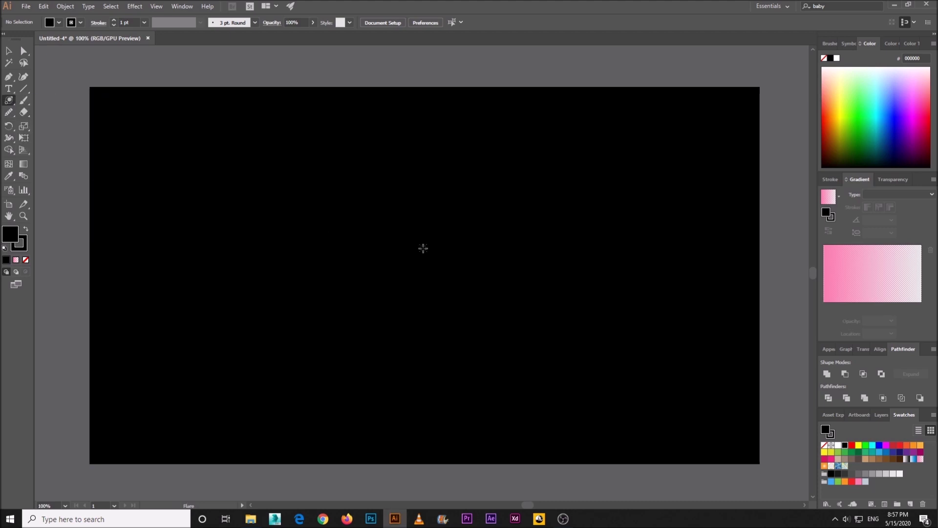
{"action": "left_click", "coordinate": [410, 238]}
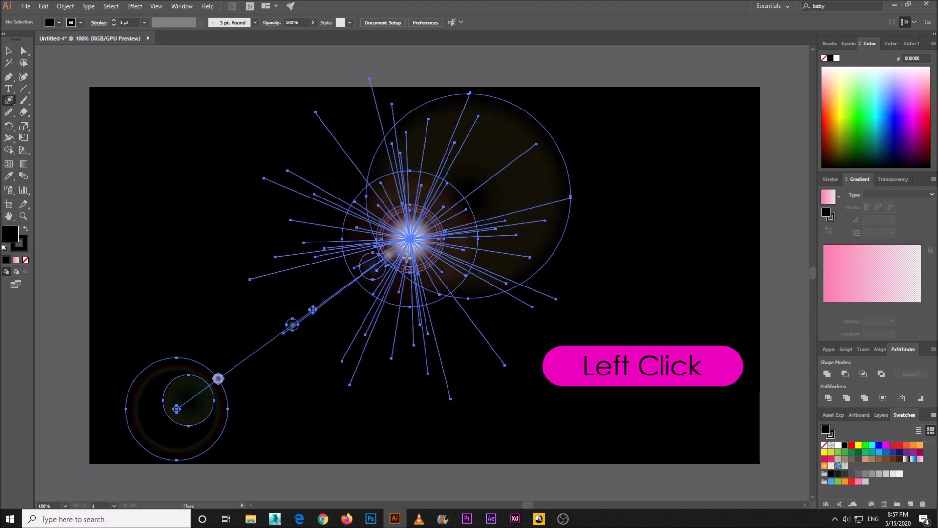
{"action": "left_click_drag", "start_coordinate": [541, 126], "coordinate": [619, 126]}
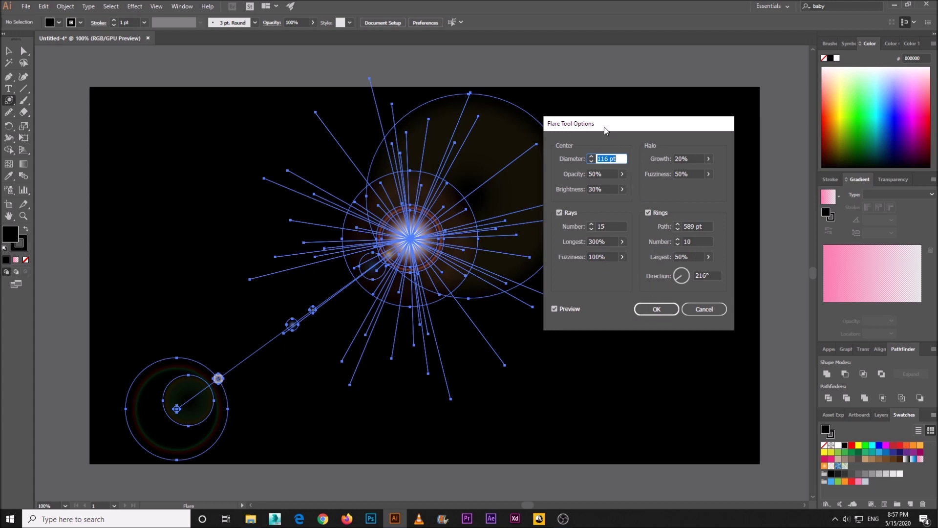
{"action": "left_click_drag", "start_coordinate": [605, 129], "coordinate": [630, 124]}
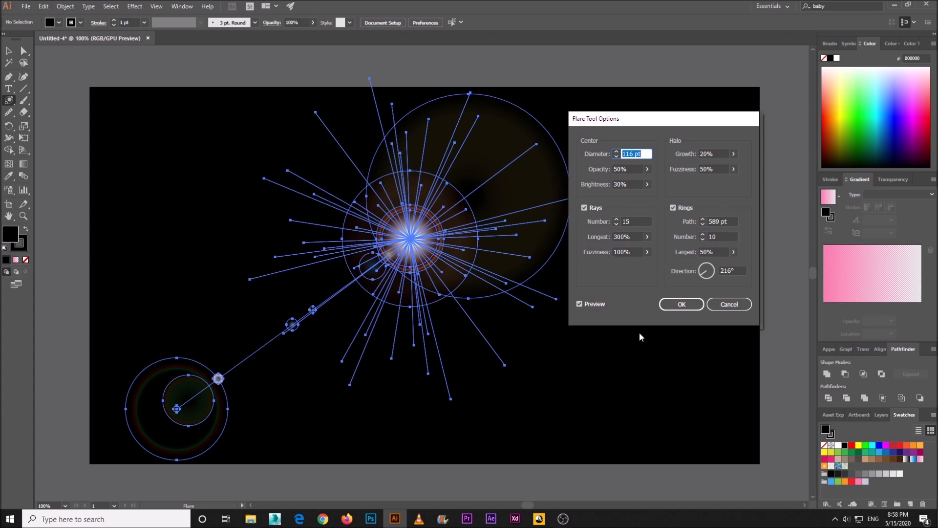
{"action": "left_click_drag", "start_coordinate": [622, 120], "coordinate": [602, 119]}
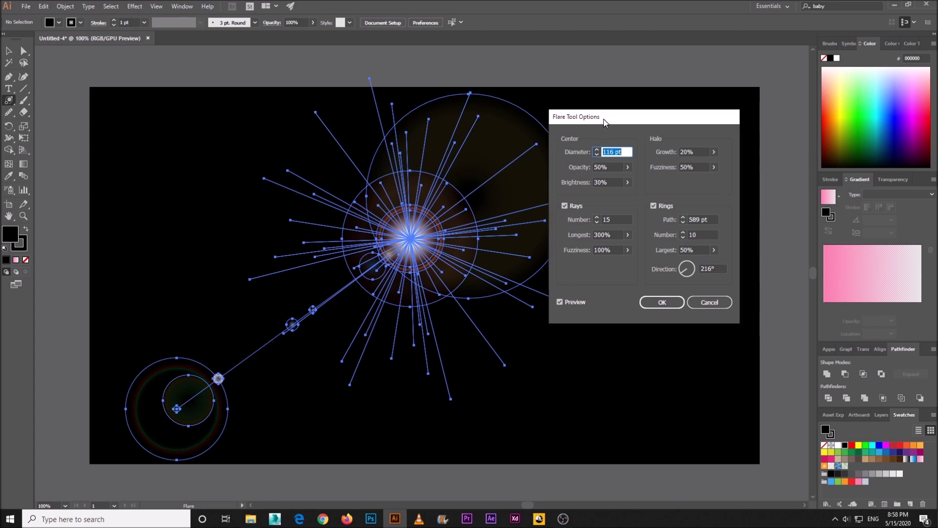
{"action": "left_click", "coordinate": [718, 302]}
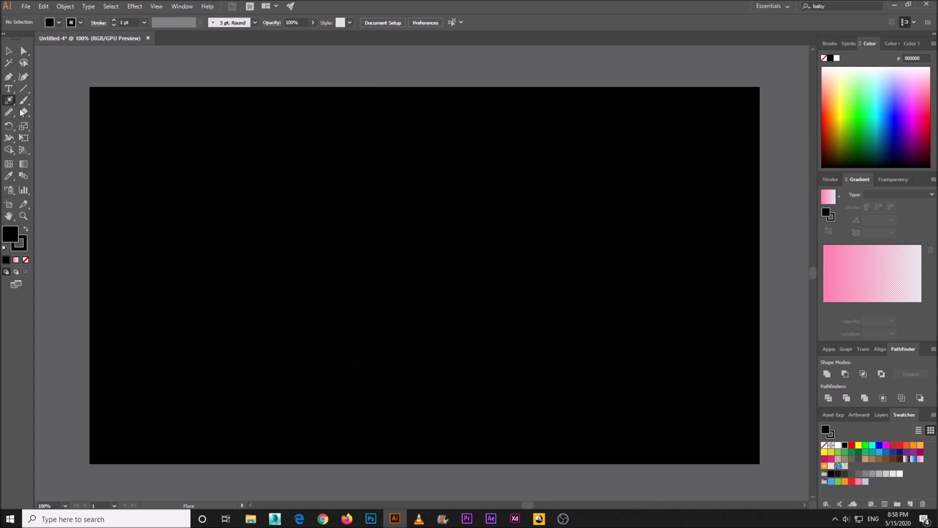
- Draw a lens flare on the black artboard and move it up and right
{"action": "left_click_drag", "start_coordinate": [499, 170], "coordinate": [490, 197]}
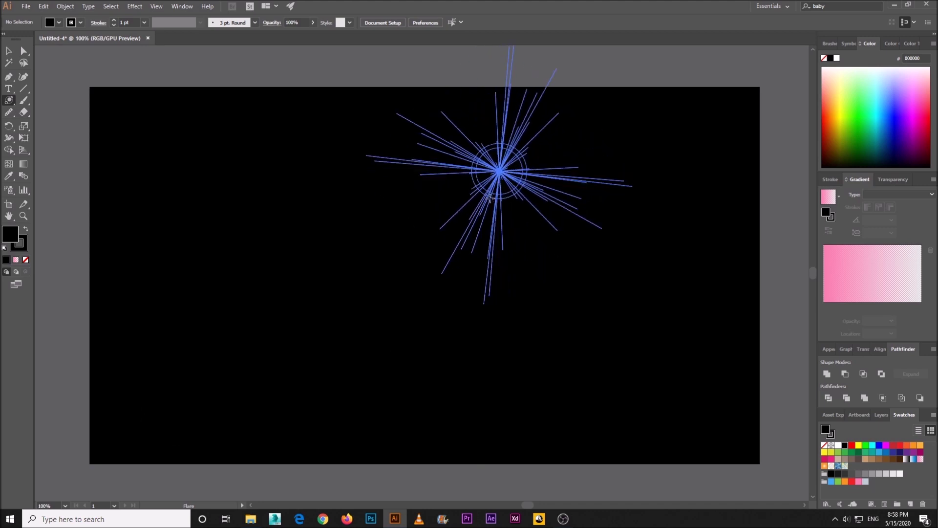
{"action": "left_click", "coordinate": [263, 350]}
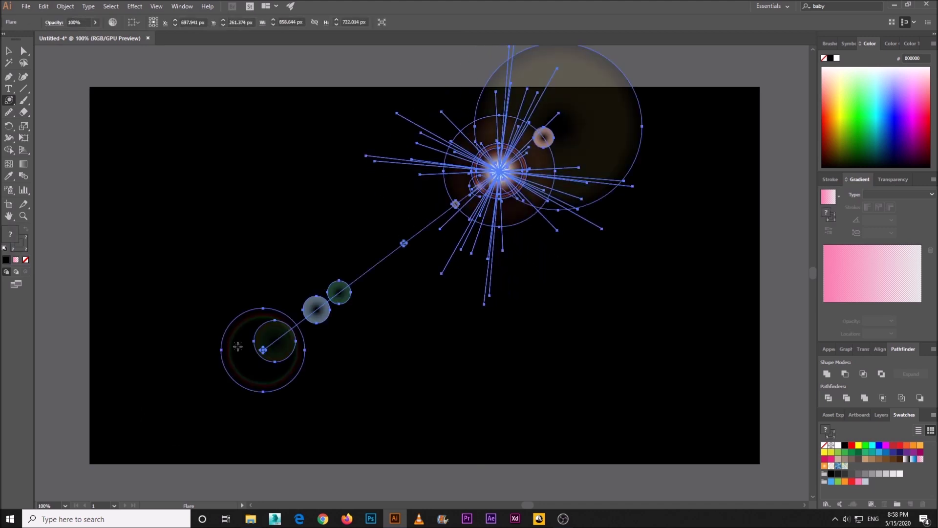
{"action": "left_click", "coordinate": [9, 50]}
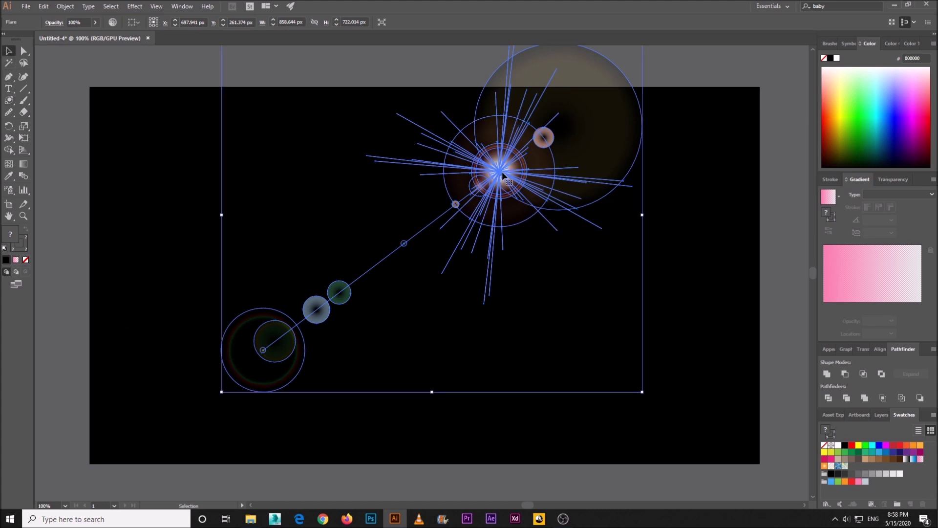
{"action": "left_click_drag", "start_coordinate": [499, 171], "coordinate": [552, 215]}
{"action": "left_click", "coordinate": [663, 286]}
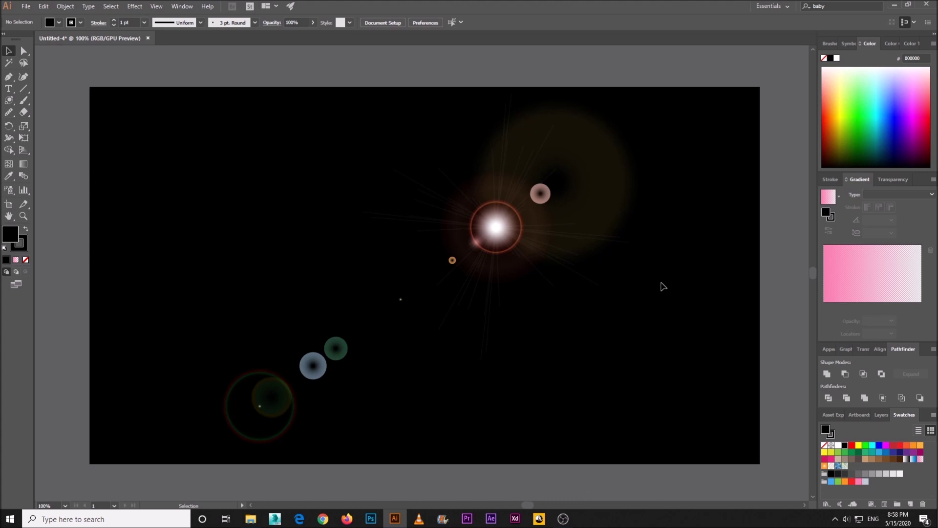
- Shrink the lens flare to about 556×468 px and shift it slightly left
{"action": "key", "text": "ctrl+a"}
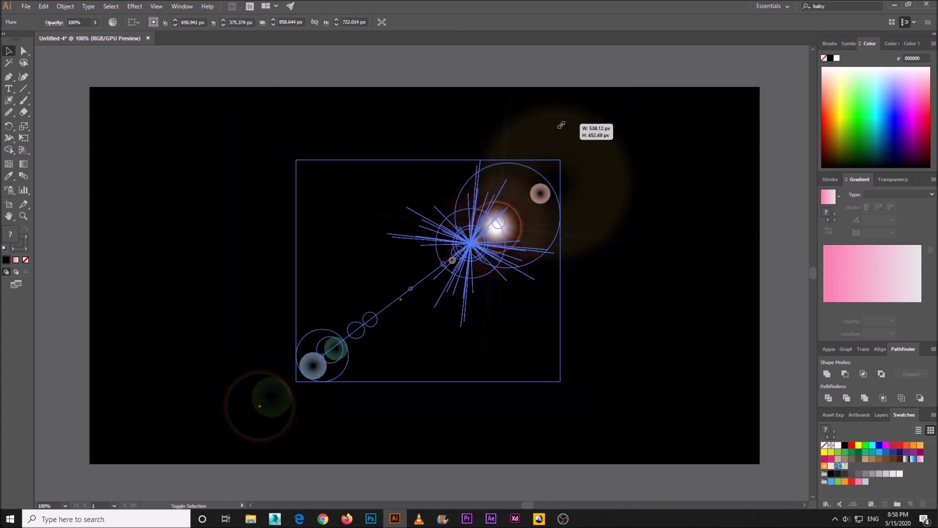
{"action": "left_click_drag", "start_coordinate": [638, 92], "coordinate": [565, 157]}
{"action": "left_click_drag", "start_coordinate": [501, 221], "coordinate": [497, 221]}
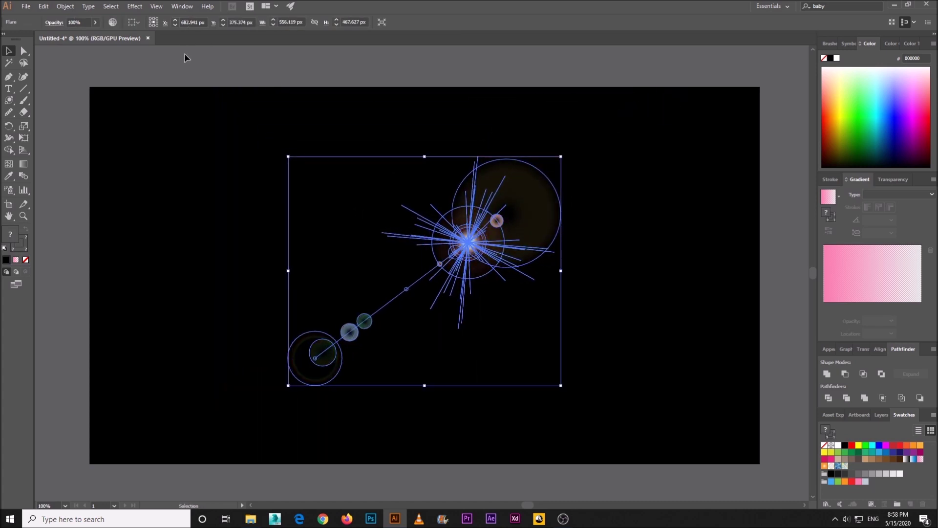
{"action": "left_click", "coordinate": [134, 7]}
{"action": "mouse_move", "coordinate": [164, 86]}
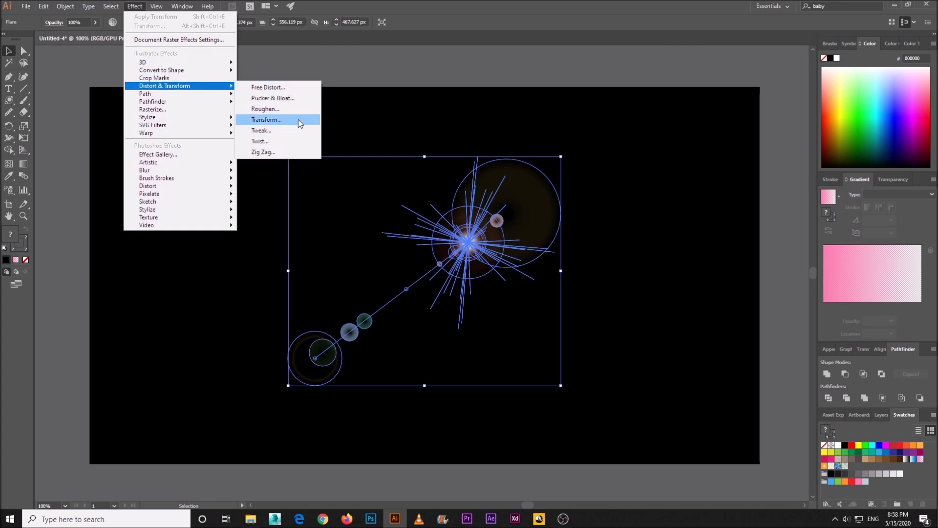
- Apply a Transform effect with 13 copies rotated 26° each to the flare
{"action": "left_click", "coordinate": [298, 120]}
{"action": "left_click_drag", "start_coordinate": [658, 76], "coordinate": [639, 116]}
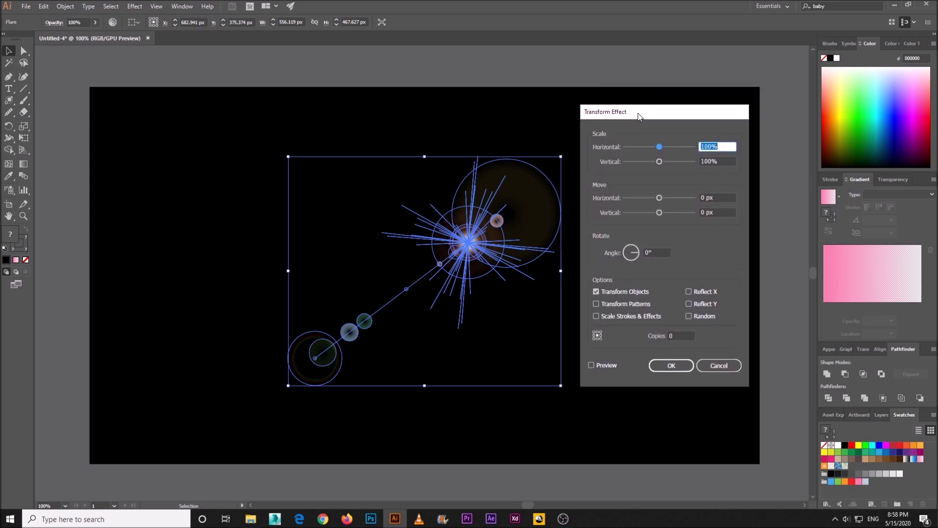
{"action": "left_click_drag", "start_coordinate": [639, 116], "coordinate": [639, 117]}
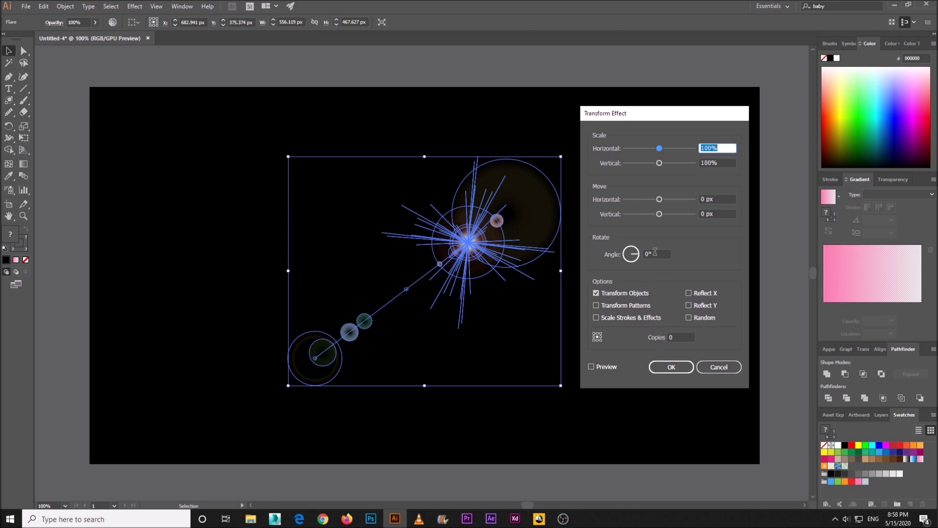
{"action": "left_click", "coordinate": [621, 254]}
{"action": "type", "text": "26"}
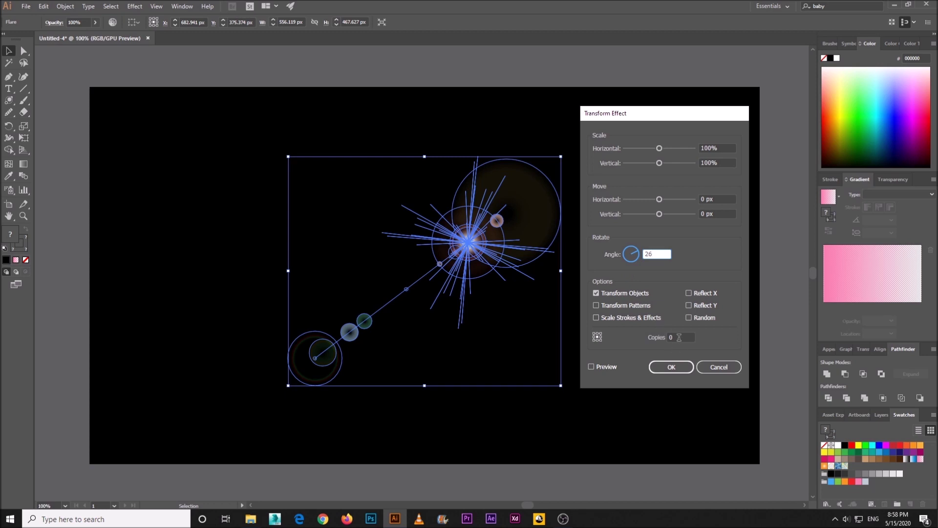
{"action": "left_click", "coordinate": [679, 337]}
{"action": "type", "text": "13"}
{"action": "left_click", "coordinate": [607, 367]}
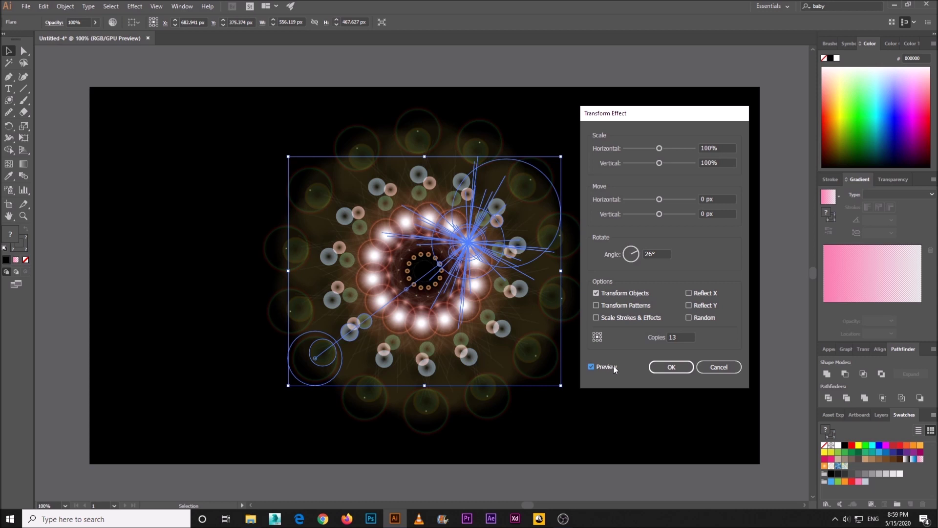
{"action": "left_click", "coordinate": [672, 369]}
{"action": "left_click", "coordinate": [673, 366]}
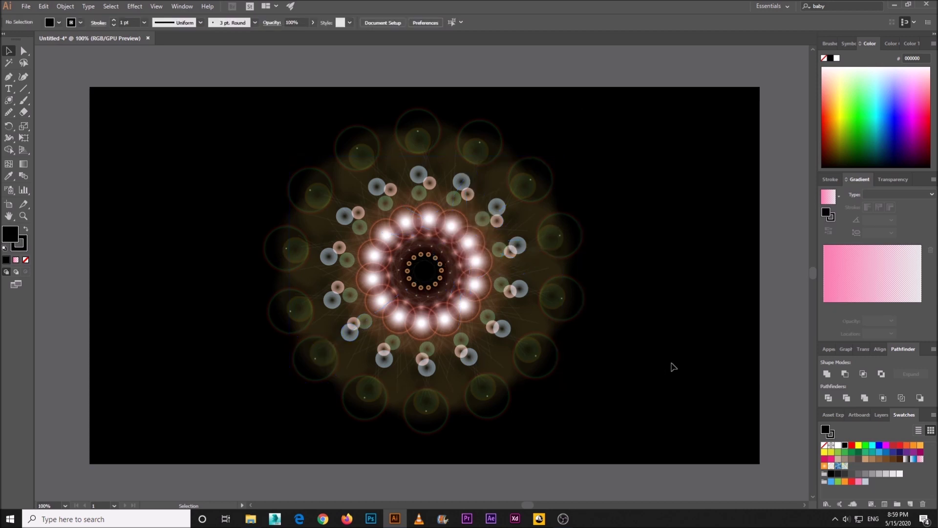
{"action": "left_click", "coordinate": [541, 321]}
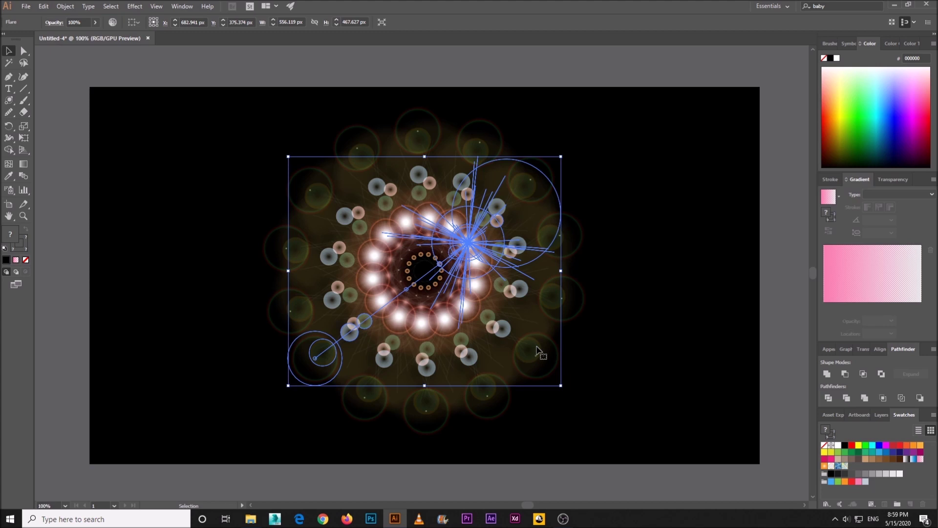
- Reselect the flare mandala and open the Edit menu's colour commands
{"action": "left_click", "coordinate": [610, 343]}
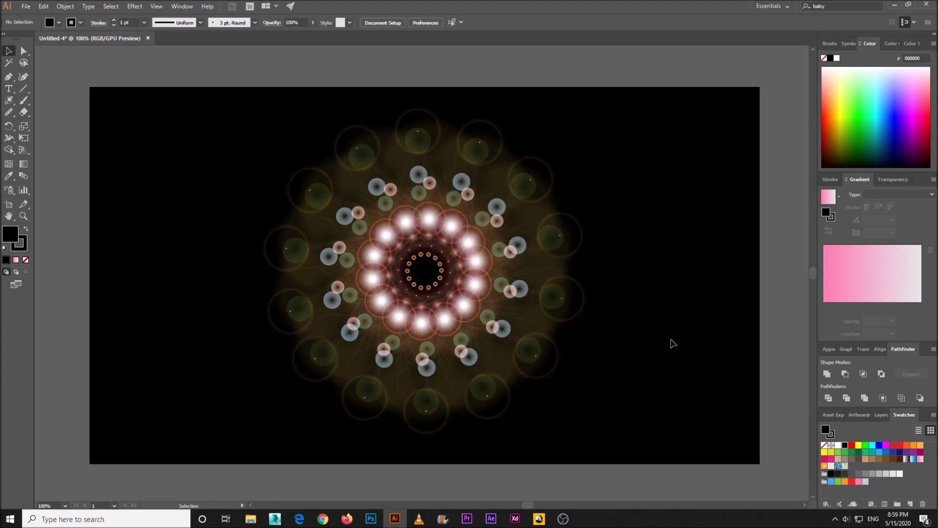
{"action": "left_click", "coordinate": [464, 256]}
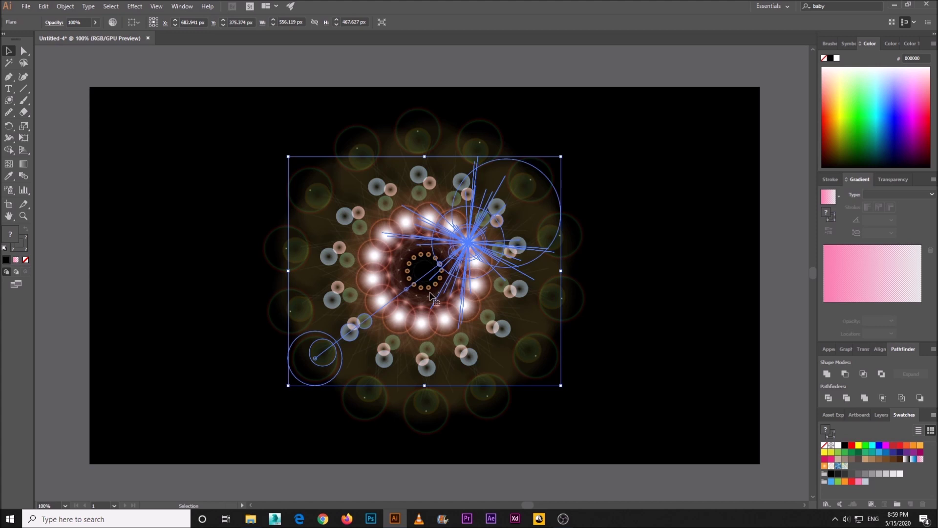
{"action": "left_click", "coordinate": [40, 8]}
{"action": "mouse_move", "coordinate": [66, 179]}
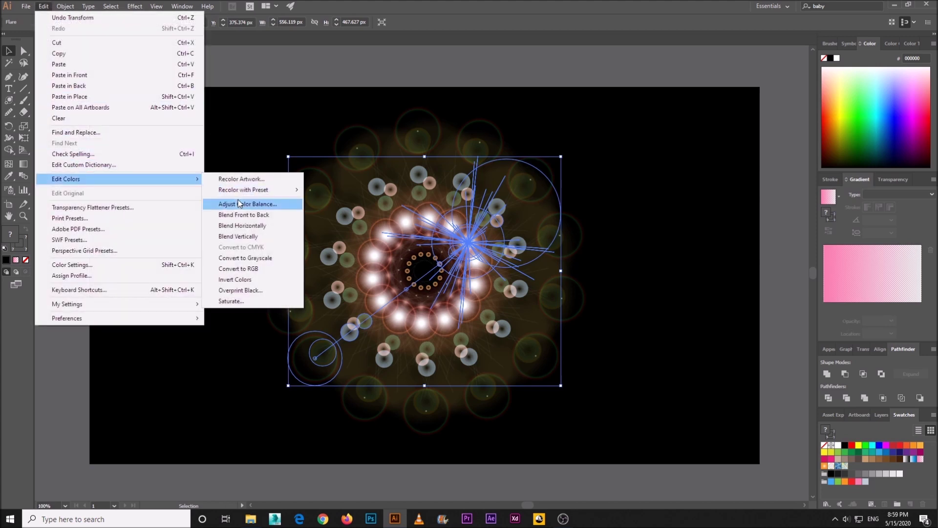
- Adjust the mandala's colour balance to Red -28, Green 14, Blue -99
{"action": "left_click", "coordinate": [268, 204]}
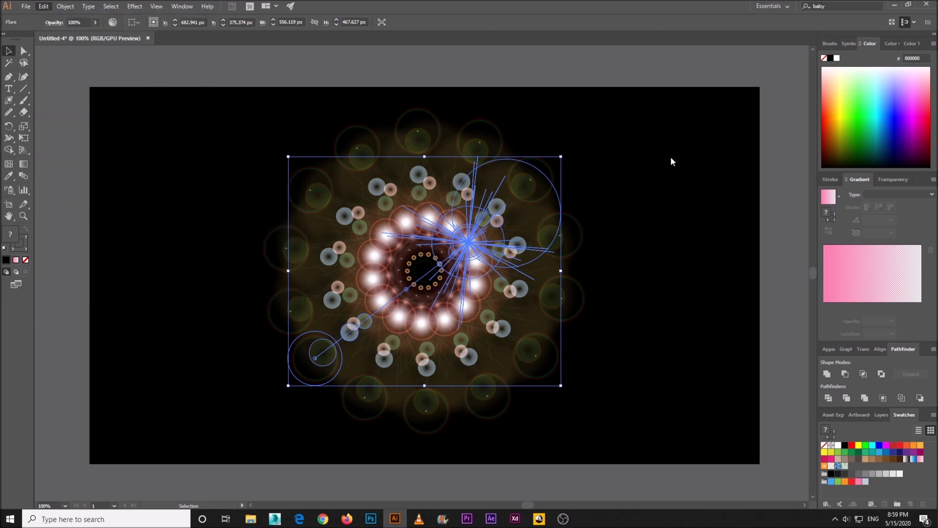
{"action": "left_click_drag", "start_coordinate": [642, 101], "coordinate": [655, 135]}
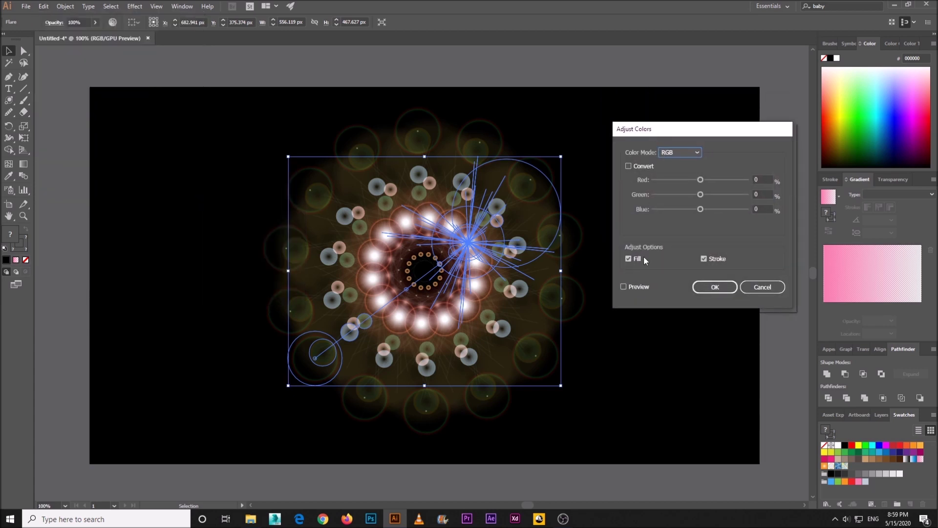
{"action": "left_click", "coordinate": [634, 288]}
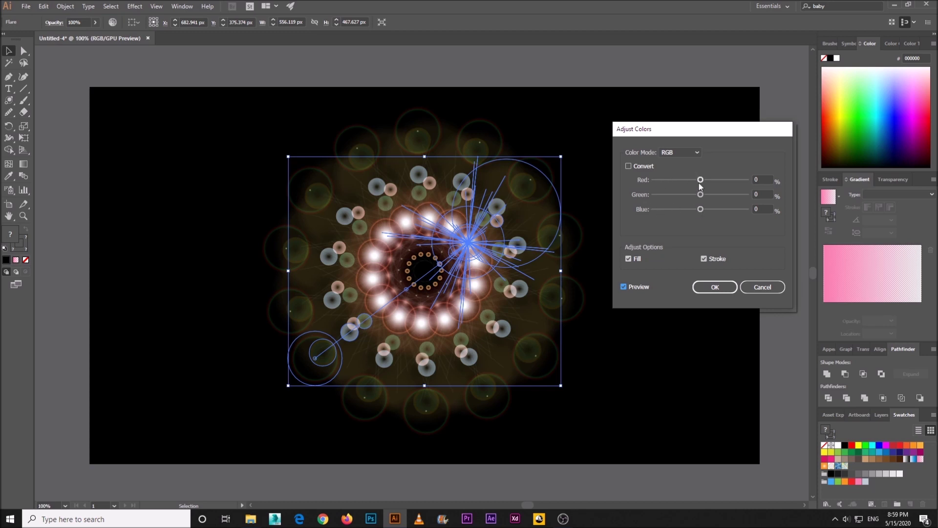
{"action": "mouse_move", "coordinate": [702, 179]}
{"action": "left_mouse_down"}
{"action": "mouse_move", "coordinate": [690, 177]}
{"action": "mouse_move", "coordinate": [711, 197]}
{"action": "mouse_move", "coordinate": [667, 210]}
{"action": "left_mouse_up"}
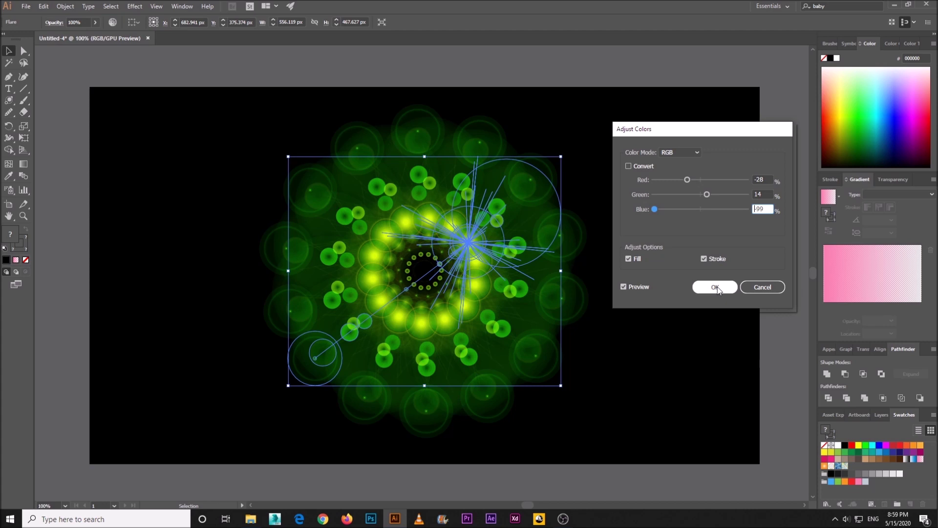
{"action": "left_click", "coordinate": [716, 287]}
{"action": "left_click", "coordinate": [687, 270]}
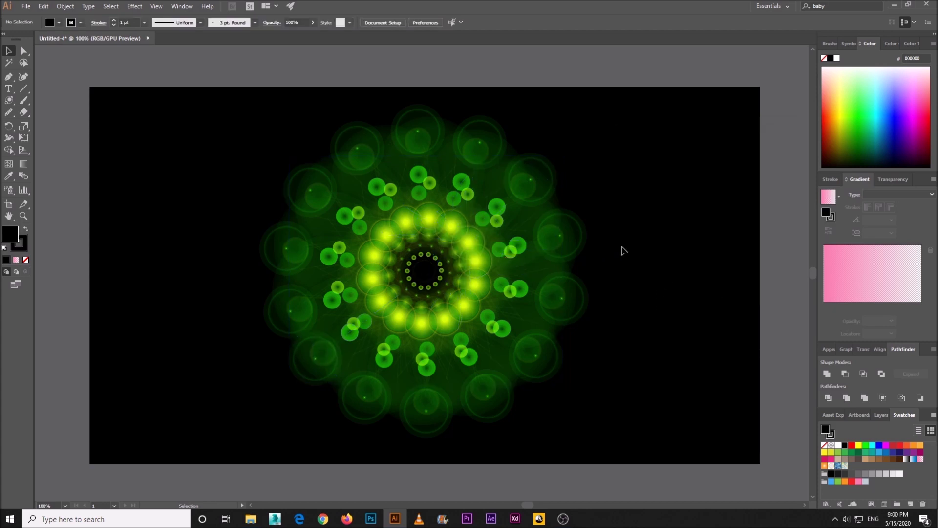
{"action": "left_click_drag", "start_coordinate": [626, 248], "coordinate": [625, 252]}
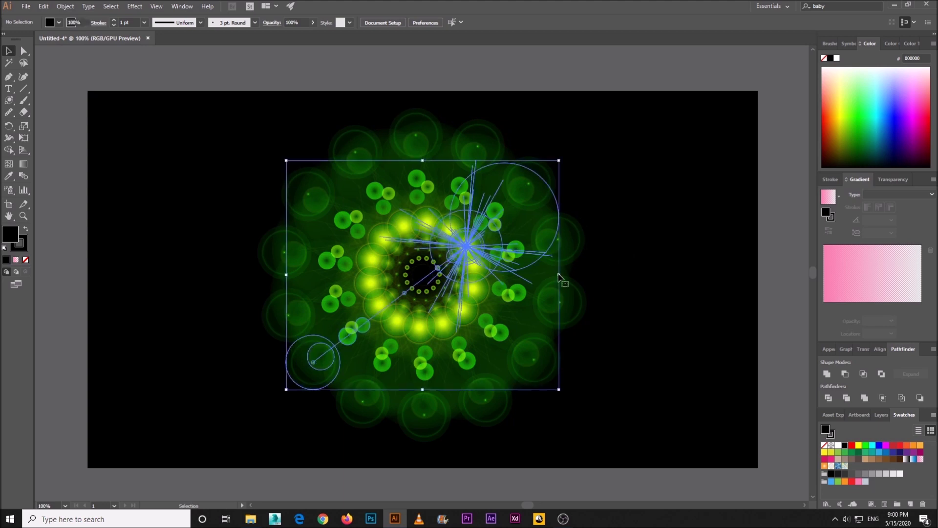
{"action": "left_click", "coordinate": [561, 278]}
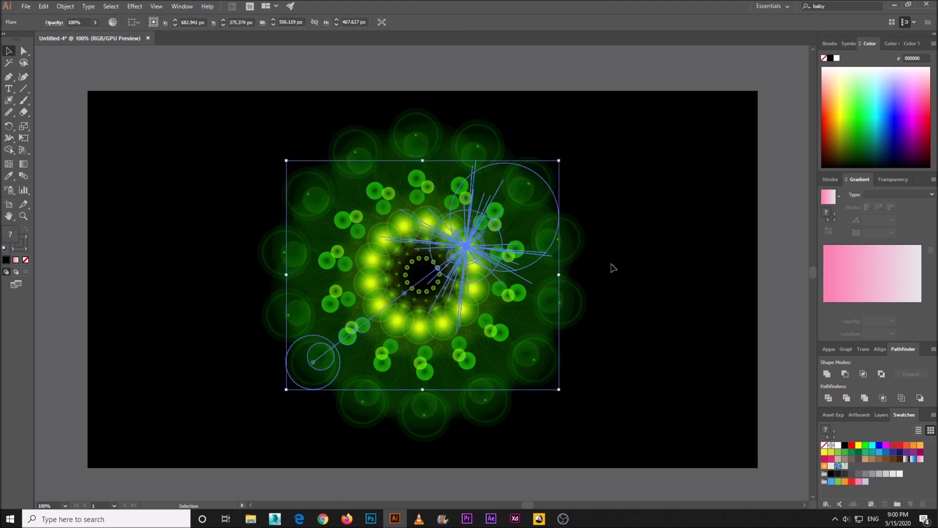
{"action": "left_click", "coordinate": [135, 6]}
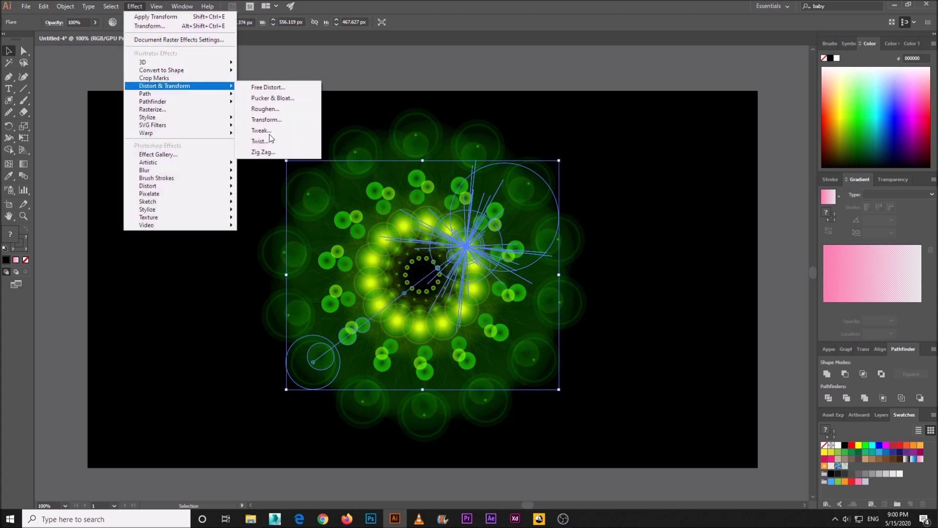
{"action": "mouse_move", "coordinate": [164, 86]}
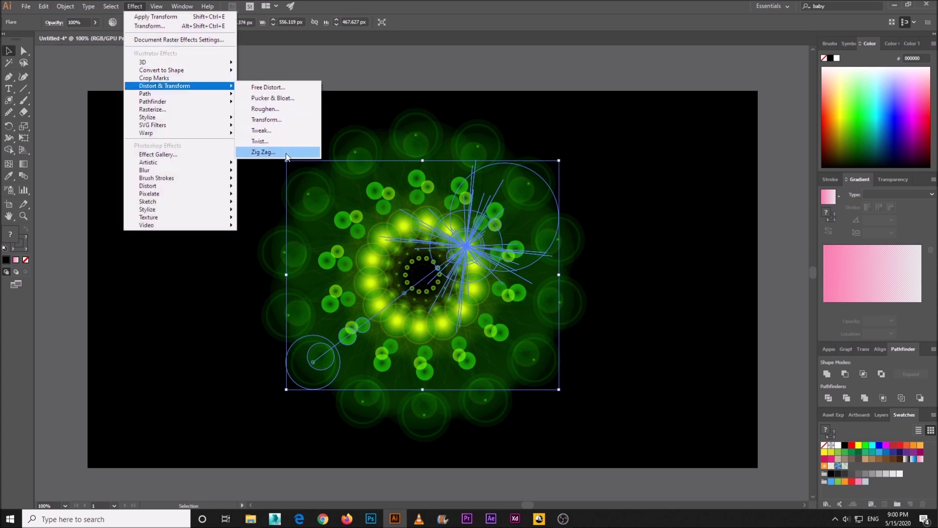
{"action": "left_click", "coordinate": [264, 152]}
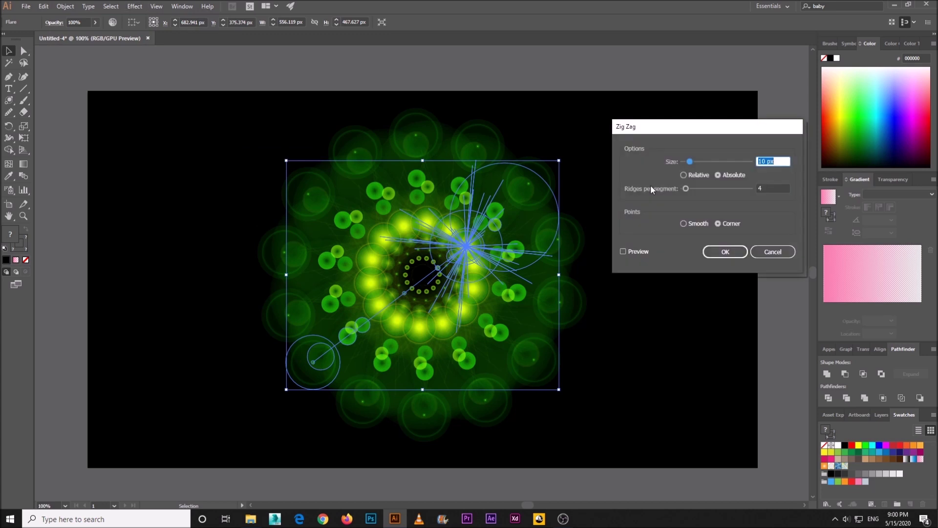
{"action": "left_click", "coordinate": [639, 252]}
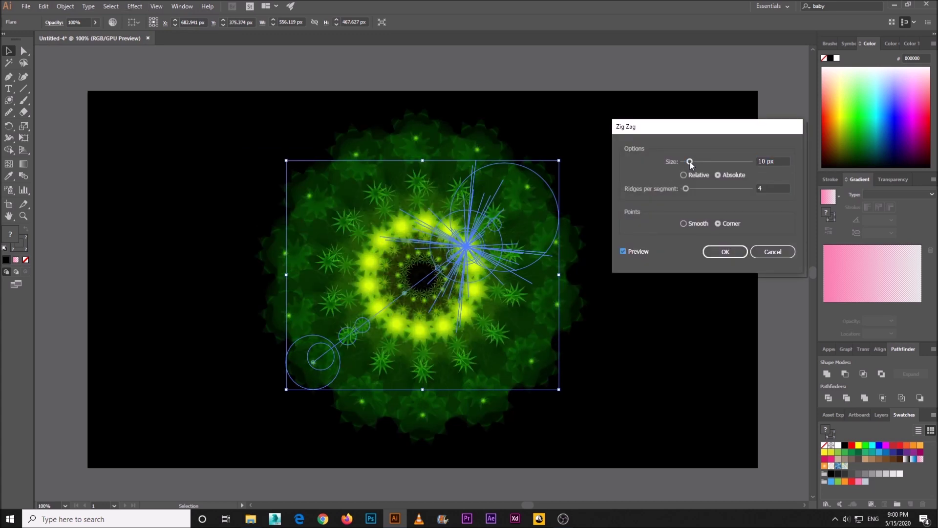
{"action": "mouse_move", "coordinate": [689, 161]}
{"action": "left_mouse_down"}
{"action": "mouse_move", "coordinate": [715, 164]}
{"action": "mouse_move", "coordinate": [704, 161]}
{"action": "mouse_move", "coordinate": [695, 189]}
{"action": "left_mouse_up"}
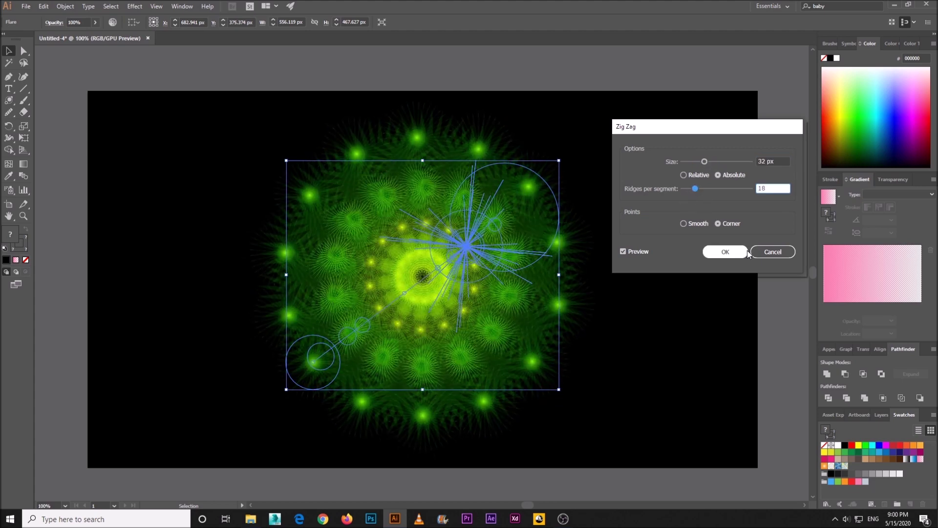
{"action": "left_click", "coordinate": [772, 252]}
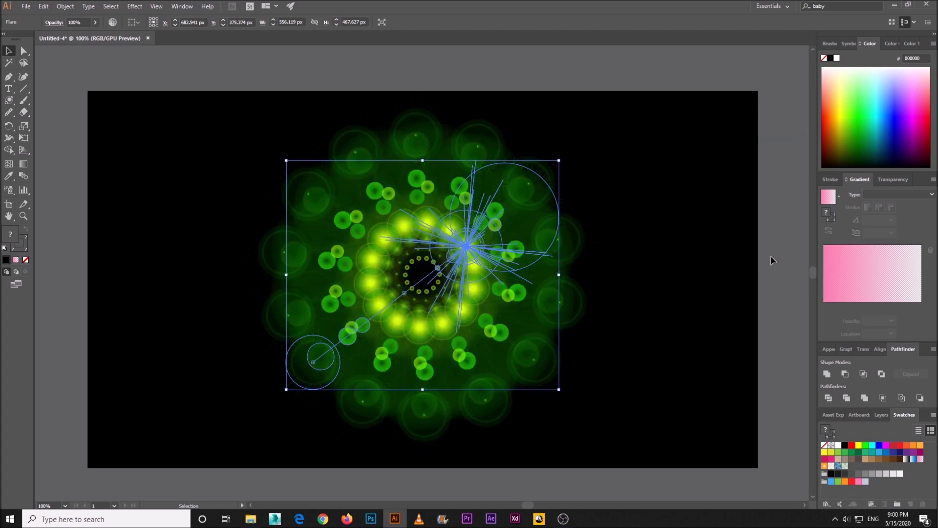
{"action": "left_click", "coordinate": [133, 6]}
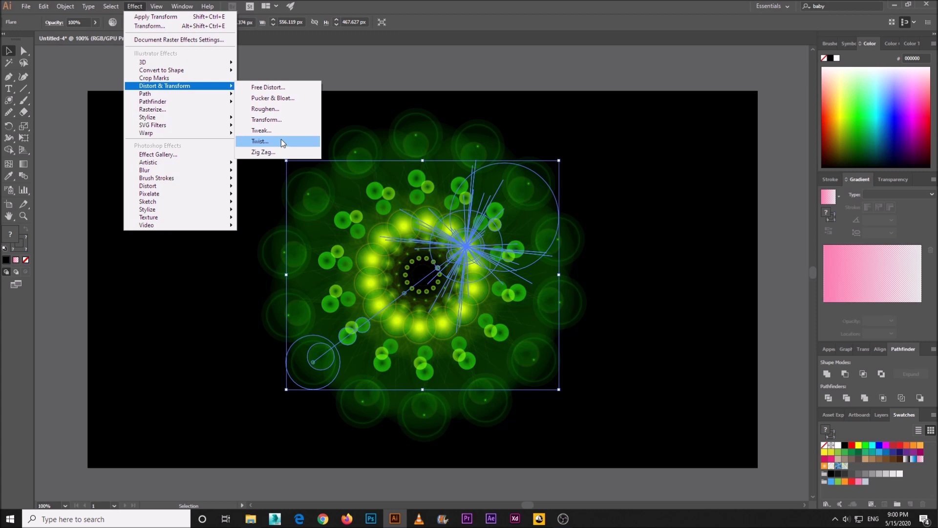
{"action": "left_click", "coordinate": [280, 134]}
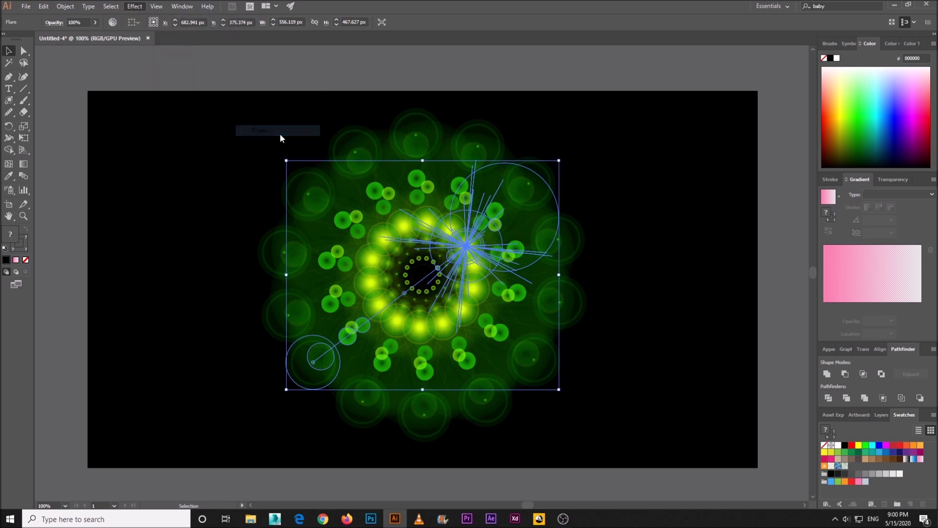
{"action": "left_click", "coordinate": [655, 288]}
{"action": "left_click_drag", "start_coordinate": [680, 173], "coordinate": [724, 172]}
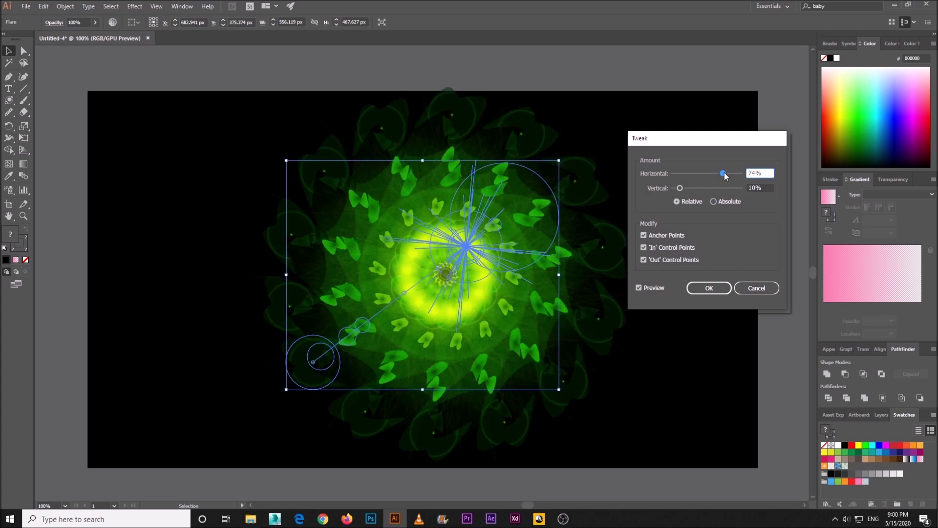
{"action": "left_click_drag", "start_coordinate": [689, 149], "coordinate": [705, 139]}
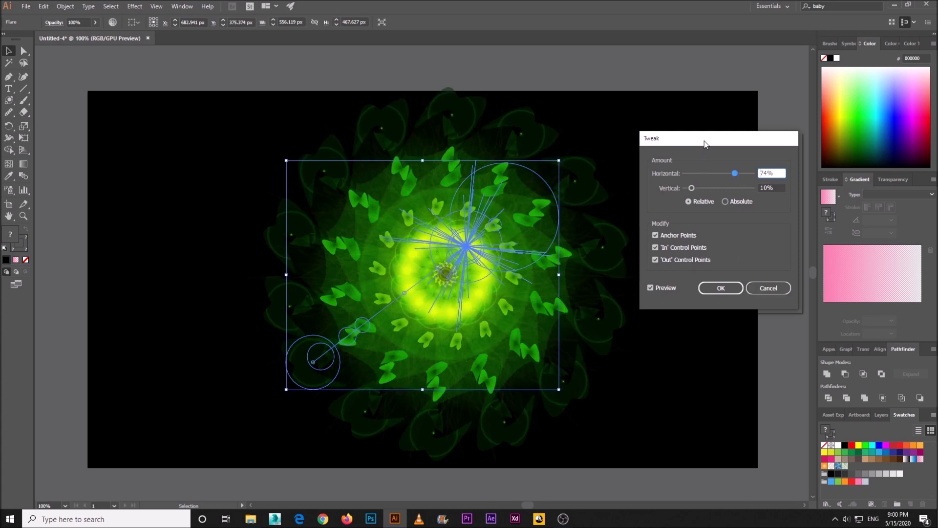
{"action": "left_click", "coordinate": [768, 286]}
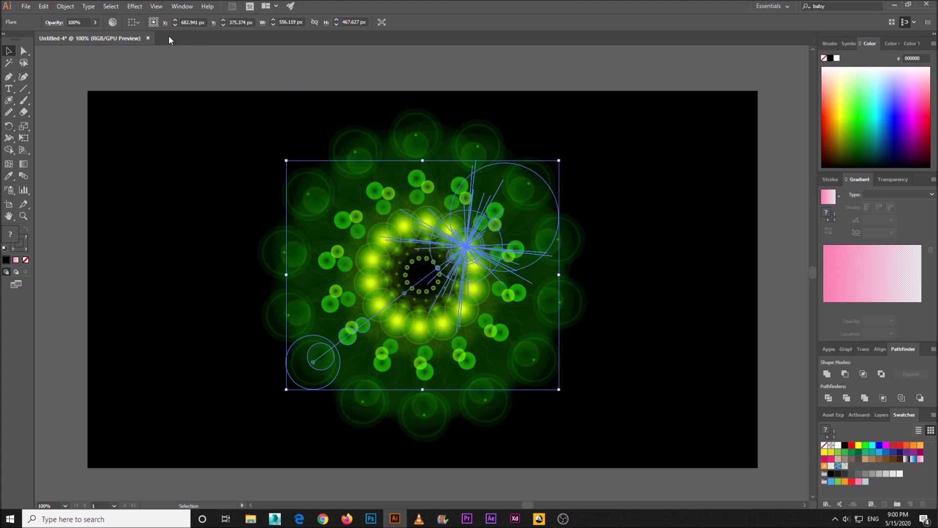
{"action": "left_click", "coordinate": [141, 8]}
{"action": "mouse_move", "coordinate": [145, 93]}
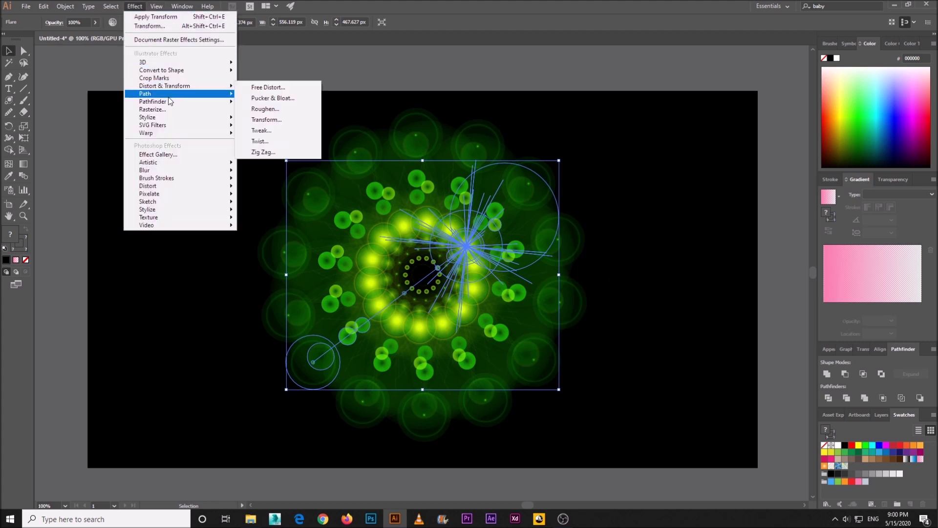
{"action": "left_click", "coordinate": [286, 109]}
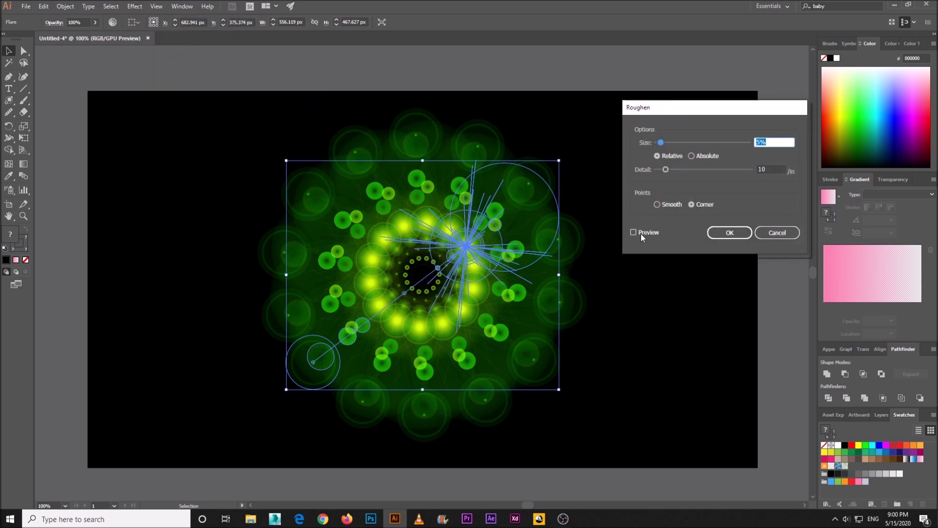
{"action": "left_click", "coordinate": [641, 233]}
{"action": "left_click_drag", "start_coordinate": [661, 142], "coordinate": [706, 145]}
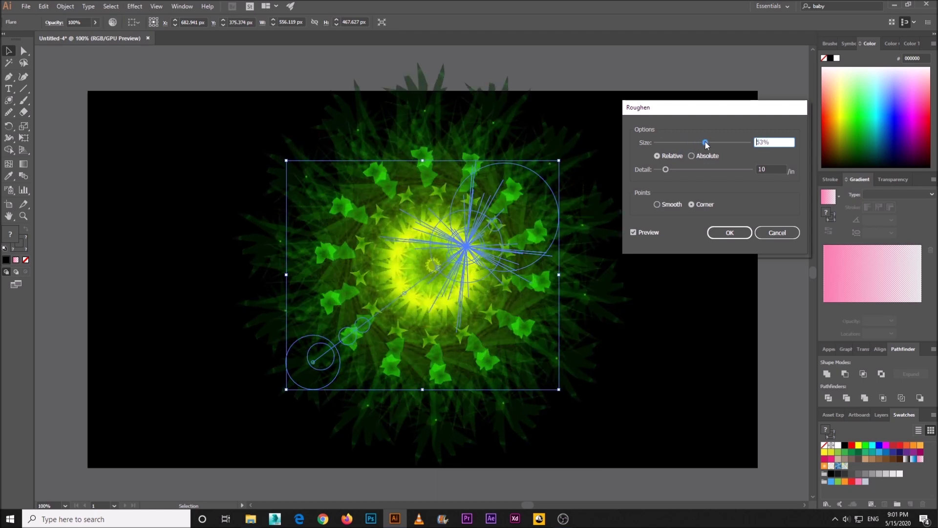
{"action": "left_click_drag", "start_coordinate": [665, 169], "coordinate": [682, 169]}
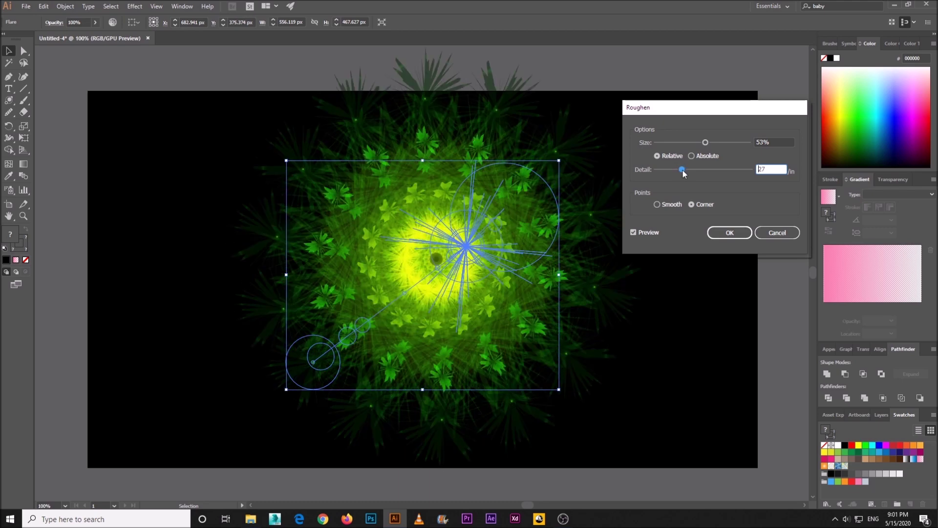
{"action": "left_click", "coordinate": [729, 232]}
{"action": "left_click", "coordinate": [707, 308]}
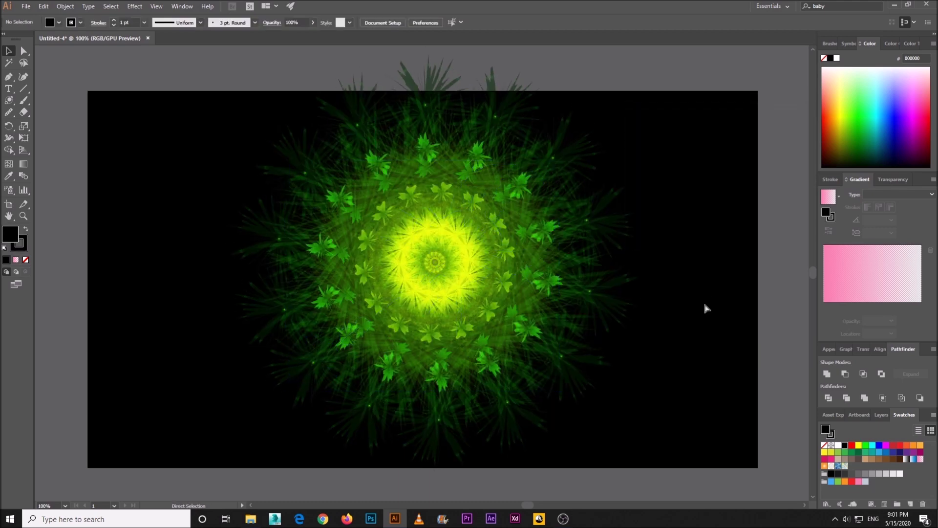
{"action": "key", "text": "ctrl+equal"}
{"action": "scroll", "coordinate": [730, 321], "scroll_direction": "down", "scroll_amount": 1}
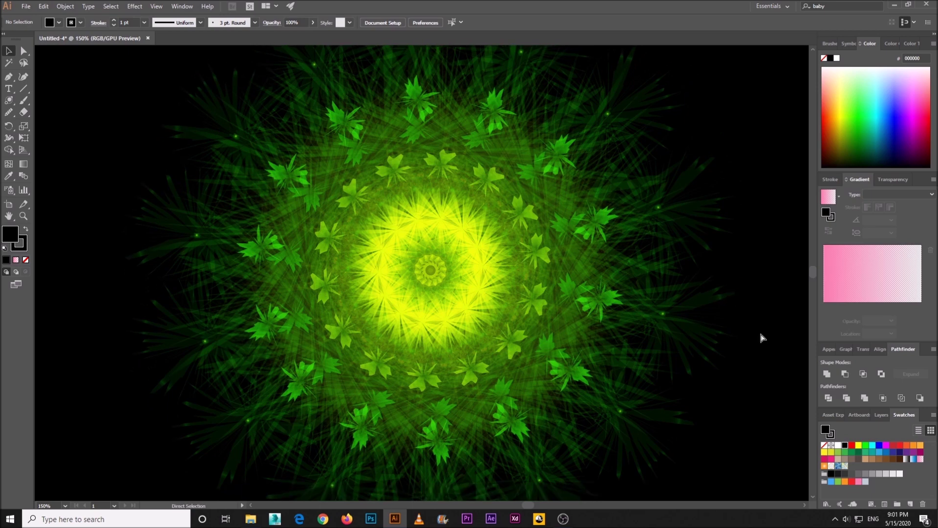
{"action": "key", "text": "ctrl+z"}
{"action": "key", "text": "ctrl+z"}
{"action": "key", "text": "ctrl+minus"}
{"action": "key", "text": "v"}
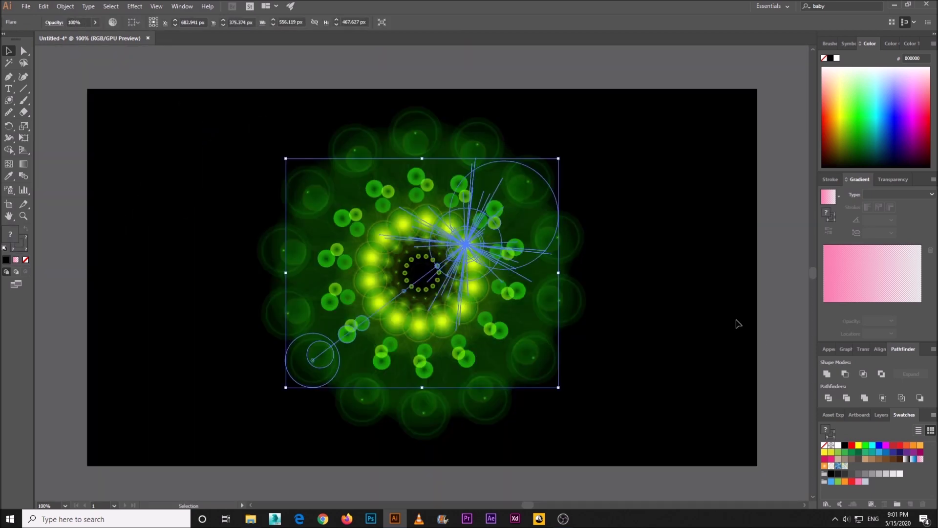
- Apply a -33% Pucker & Bloat effect to give the mandala spiky petals
{"action": "left_click", "coordinate": [134, 6]}
{"action": "mouse_move", "coordinate": [164, 86]}
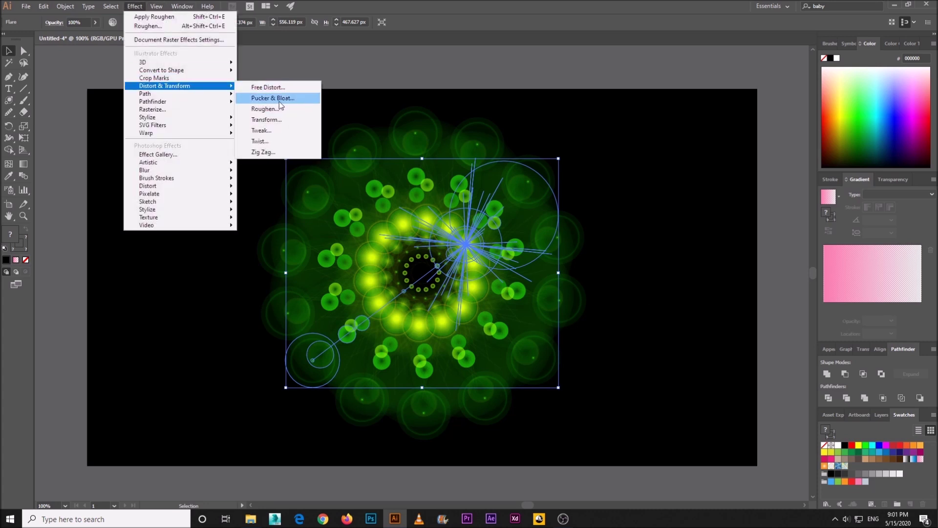
{"action": "left_click", "coordinate": [280, 101]}
{"action": "left_click_drag", "start_coordinate": [734, 131], "coordinate": [708, 85]}
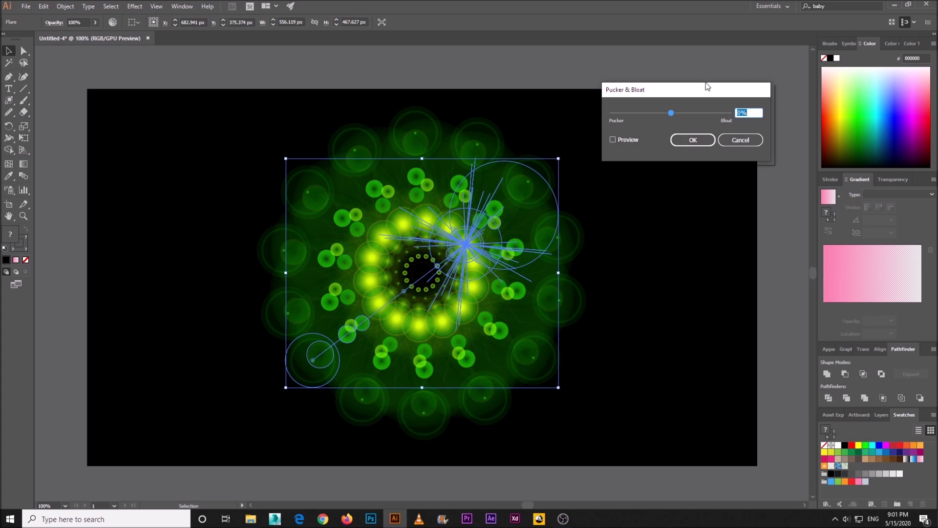
{"action": "left_click", "coordinate": [649, 162]}
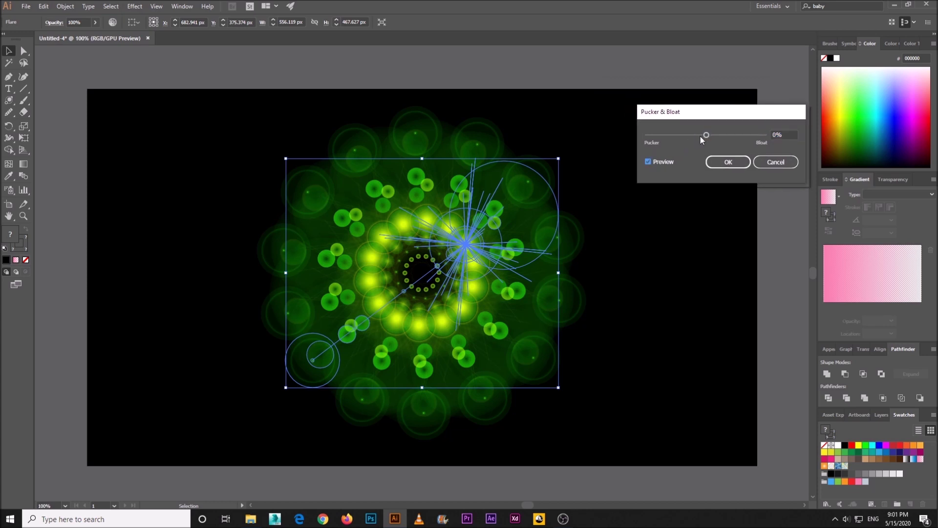
{"action": "left_click_drag", "start_coordinate": [700, 136], "coordinate": [687, 139]}
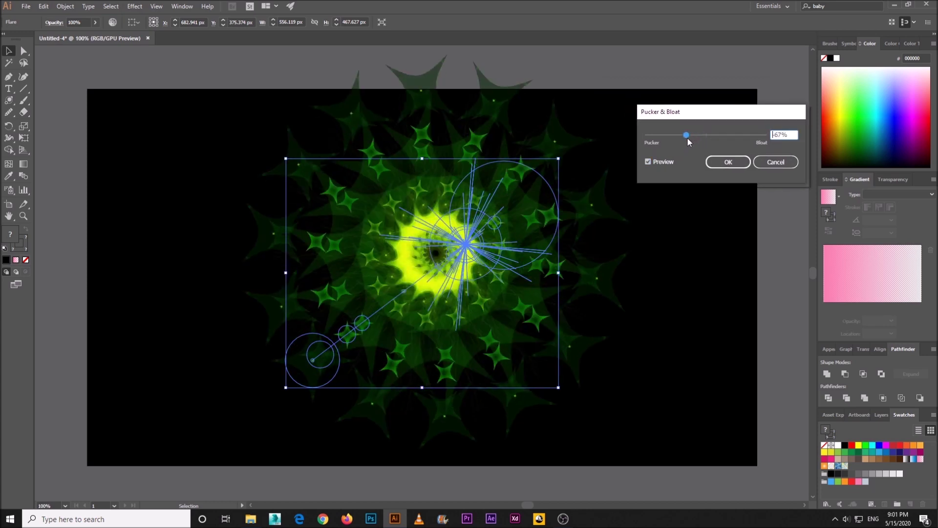
{"action": "mouse_move", "coordinate": [687, 139]}
{"action": "left_mouse_down"}
{"action": "mouse_move", "coordinate": [678, 136]}
{"action": "mouse_move", "coordinate": [689, 137]}
{"action": "left_mouse_up"}
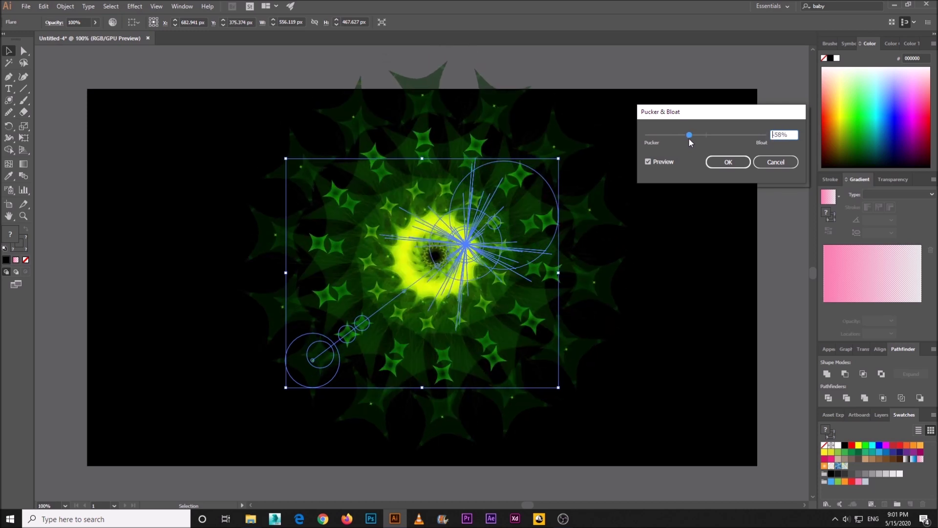
{"action": "left_click_drag", "start_coordinate": [689, 138], "coordinate": [738, 139]}
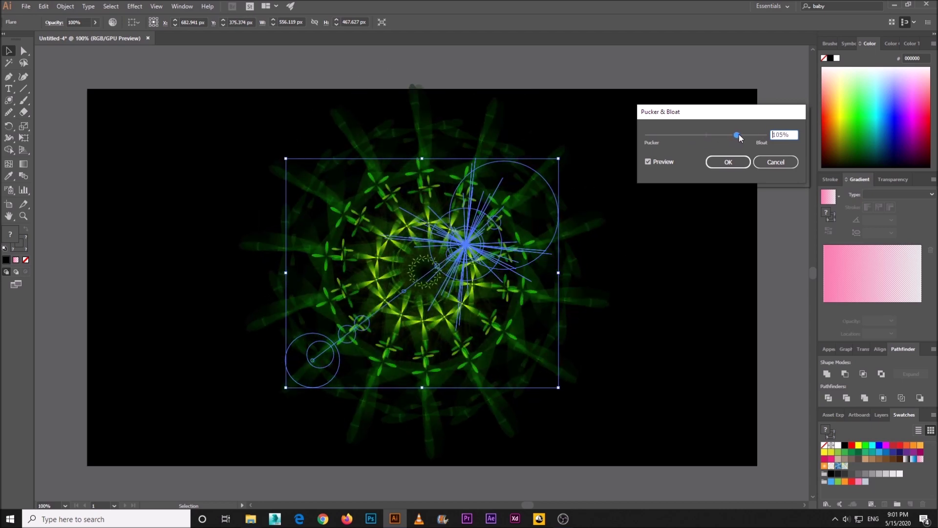
{"action": "left_click_drag", "start_coordinate": [738, 138], "coordinate": [695, 139]}
{"action": "left_click", "coordinate": [719, 160]}
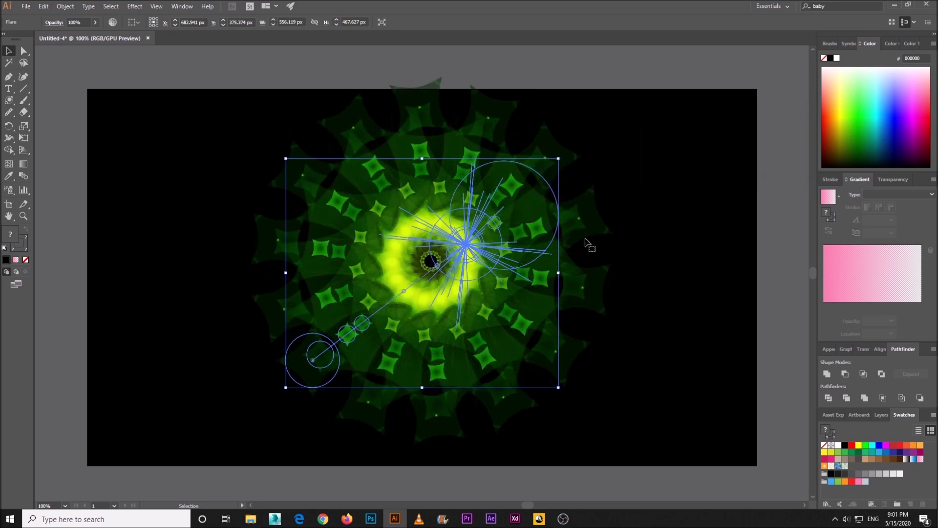
- Enlarge the puckered mandala slightly and deselect it
{"action": "left_click_drag", "start_coordinate": [559, 158], "coordinate": [552, 164]}
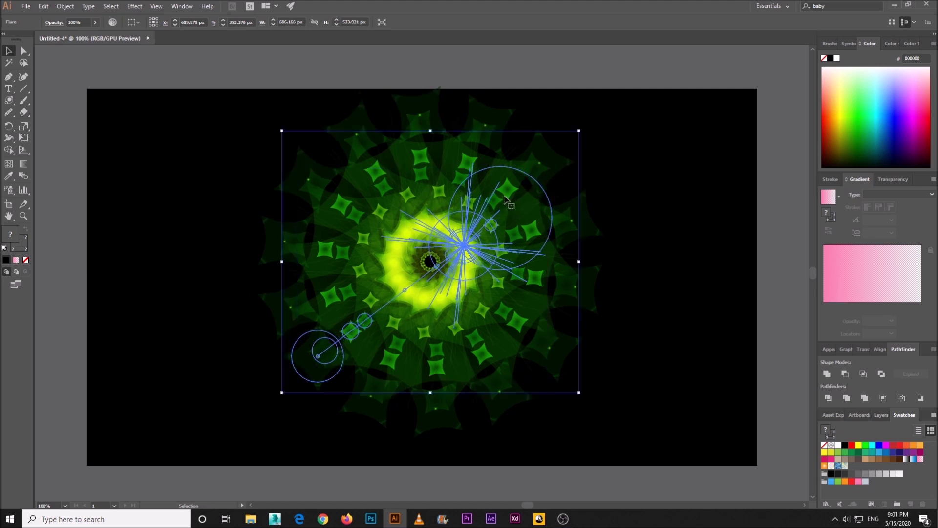
{"action": "left_click_drag", "start_coordinate": [504, 200], "coordinate": [520, 209]}
{"action": "left_click", "coordinate": [608, 207]}
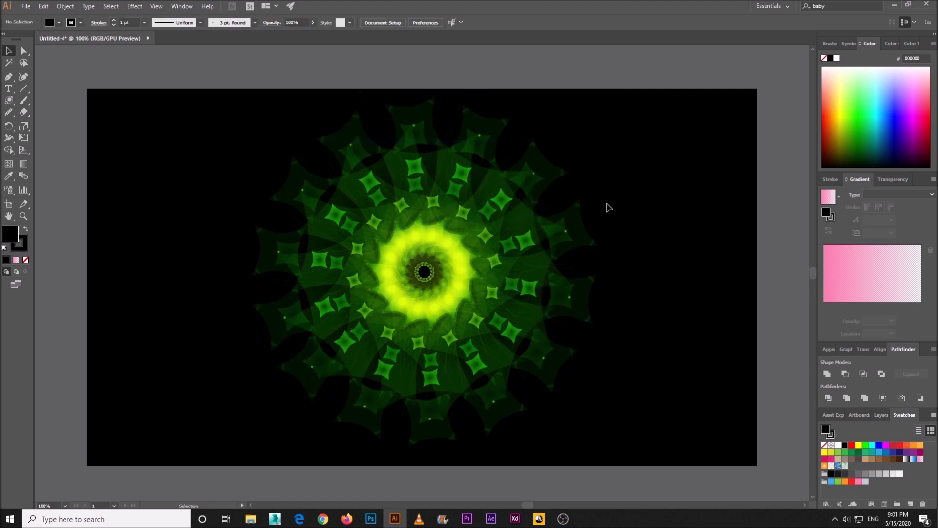
{"action": "key", "text": "ctrl+equal"}
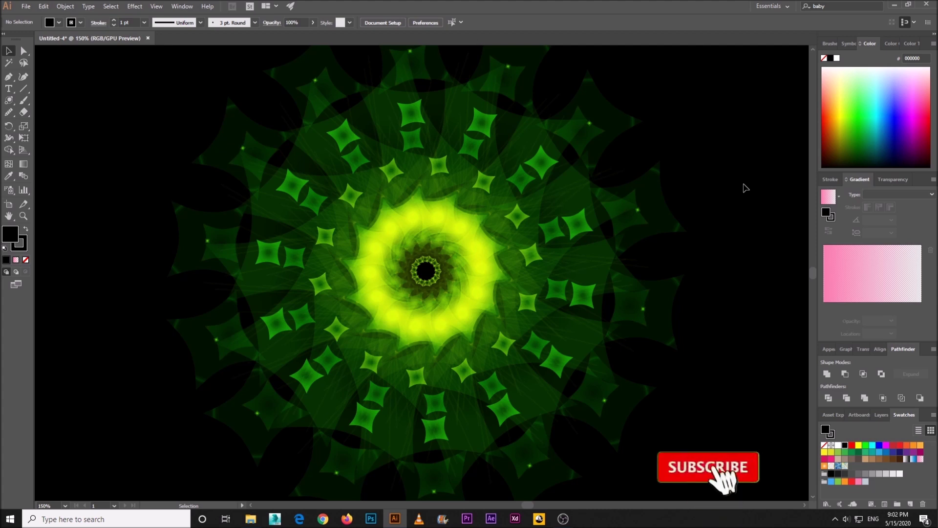
{"action": "key", "text": "ctrl+minus"}
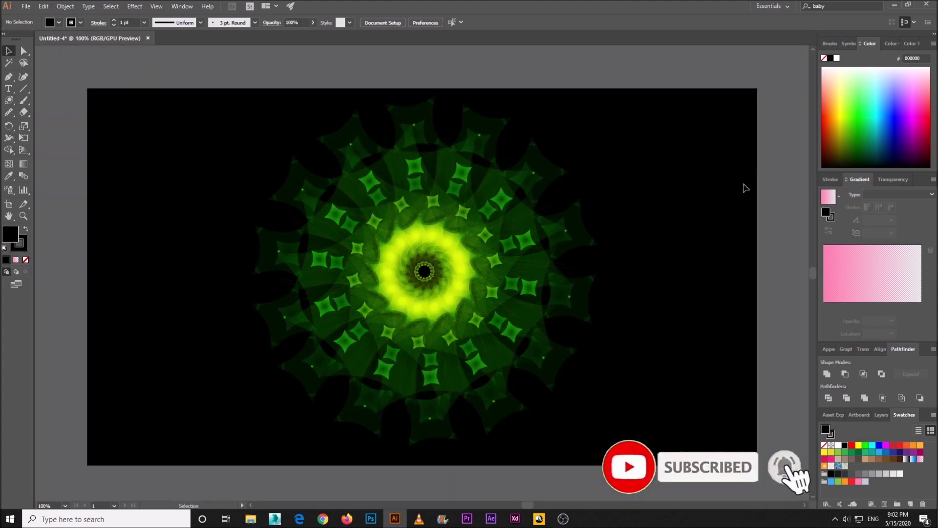